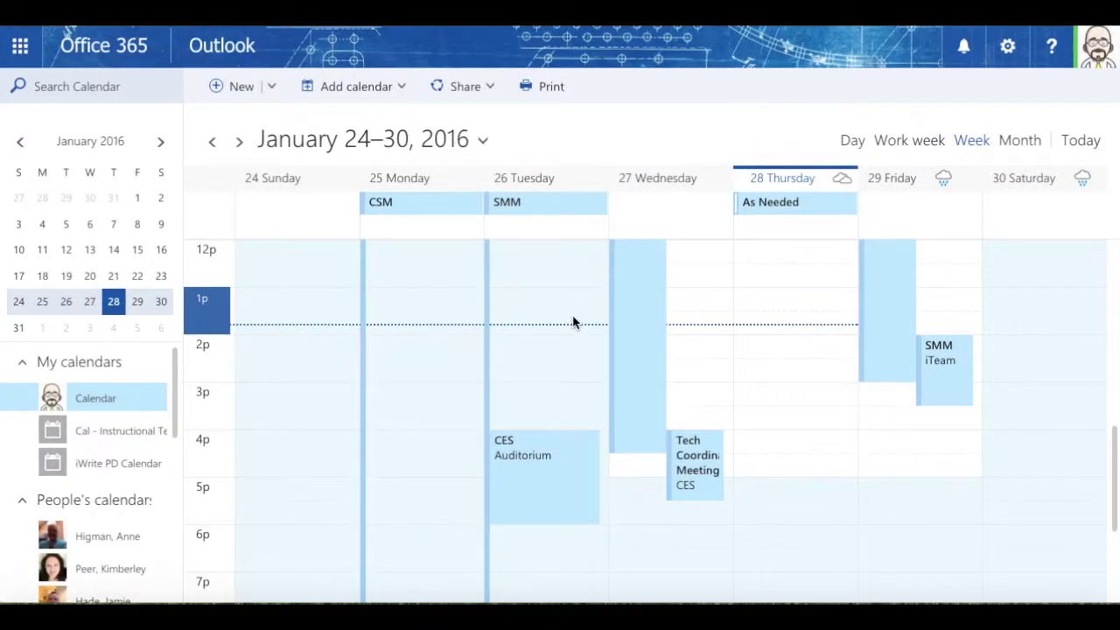
Browse the Office 365 app list, the New item choices and the Add calendar options
{"action": "left_click", "coordinate": [26, 46]}
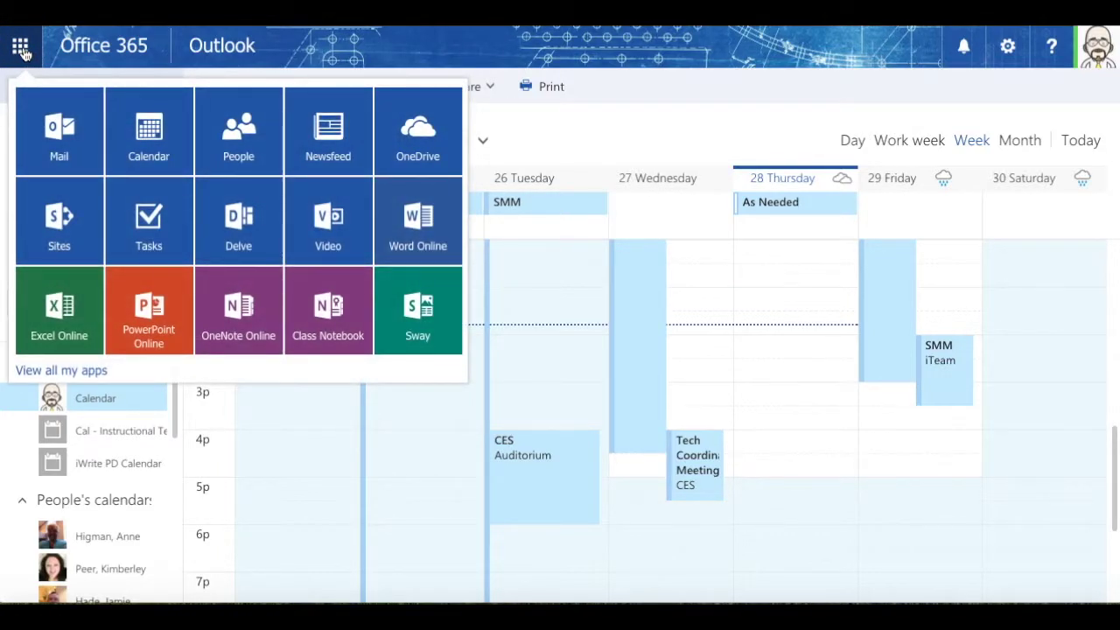
{"action": "left_click", "coordinate": [660, 143]}
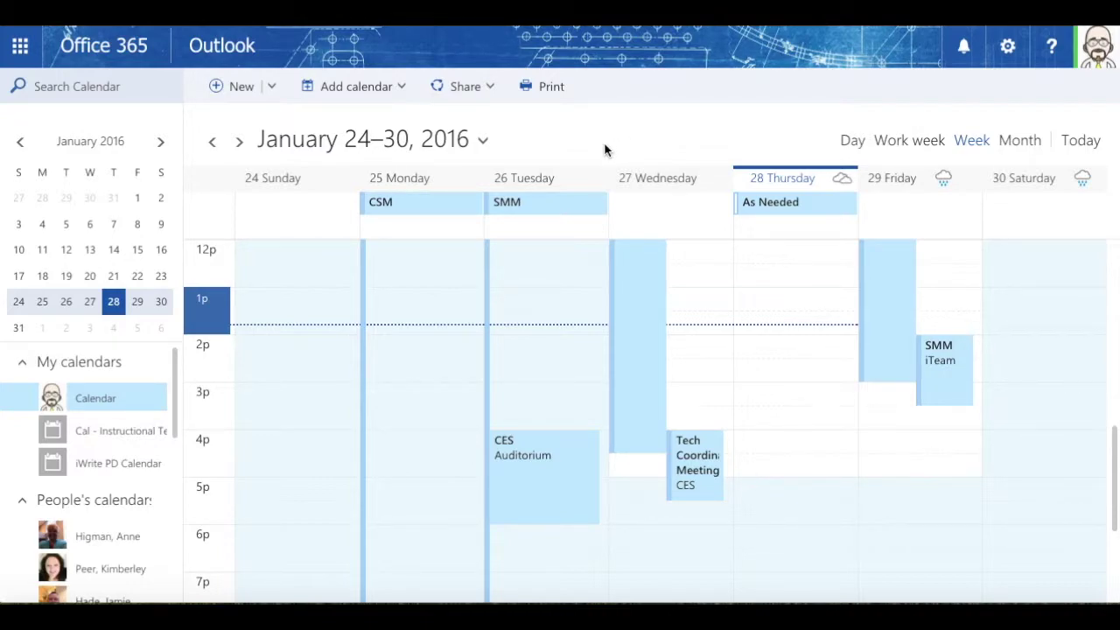
{"action": "left_click", "coordinate": [275, 86]}
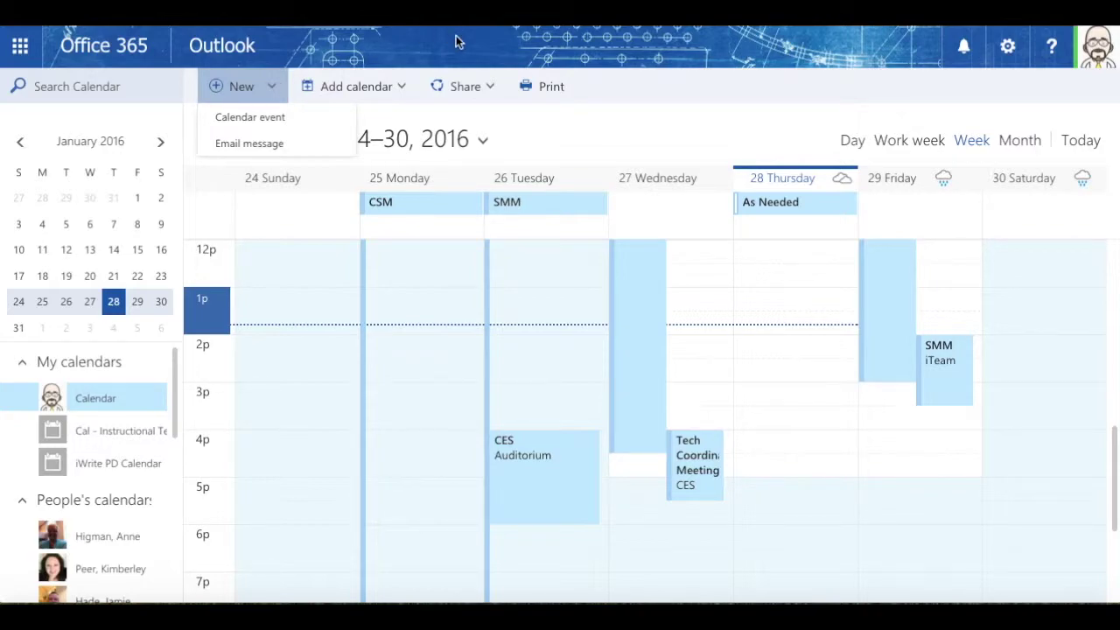
{"action": "left_click", "coordinate": [664, 110]}
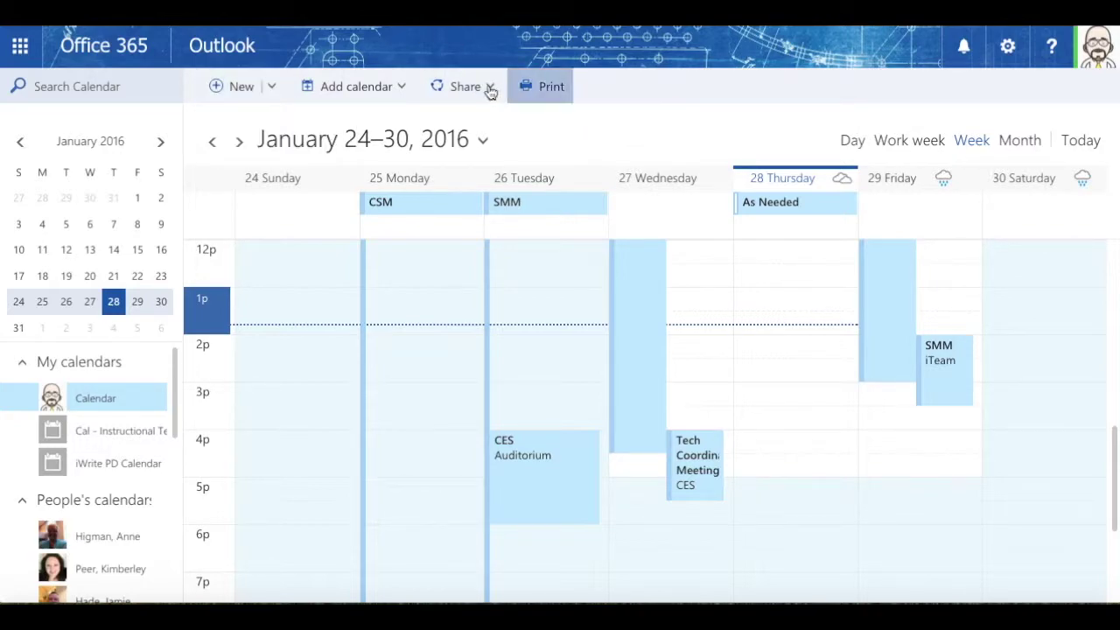
{"action": "left_click", "coordinate": [404, 88]}
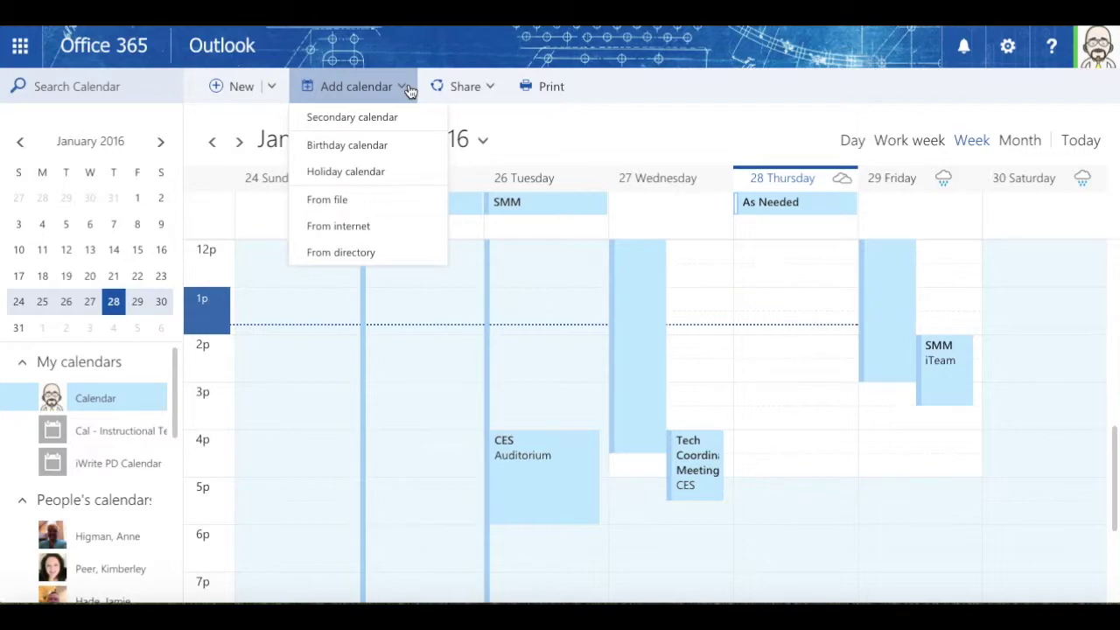
{"action": "left_click", "coordinate": [767, 91]}
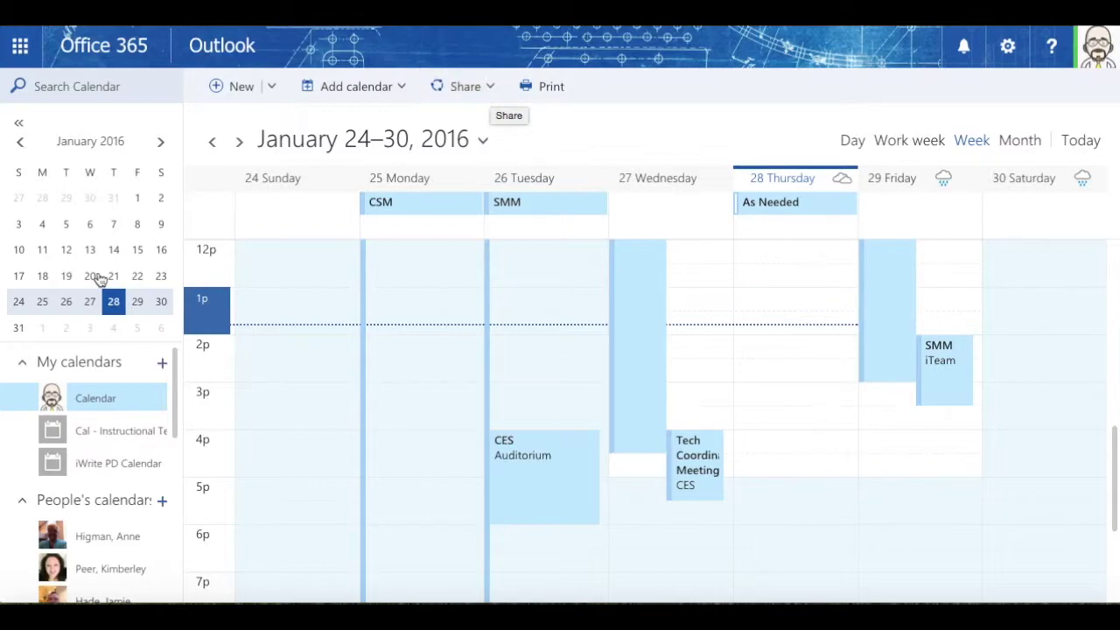
Share the main Calendar with a colleague found by typing 'fr', then review permission levels
{"action": "scroll", "coordinate": [111, 434], "scroll_direction": "down", "scroll_amount": 1}
{"action": "scroll", "coordinate": [111, 435], "scroll_direction": "down", "scroll_amount": 8}
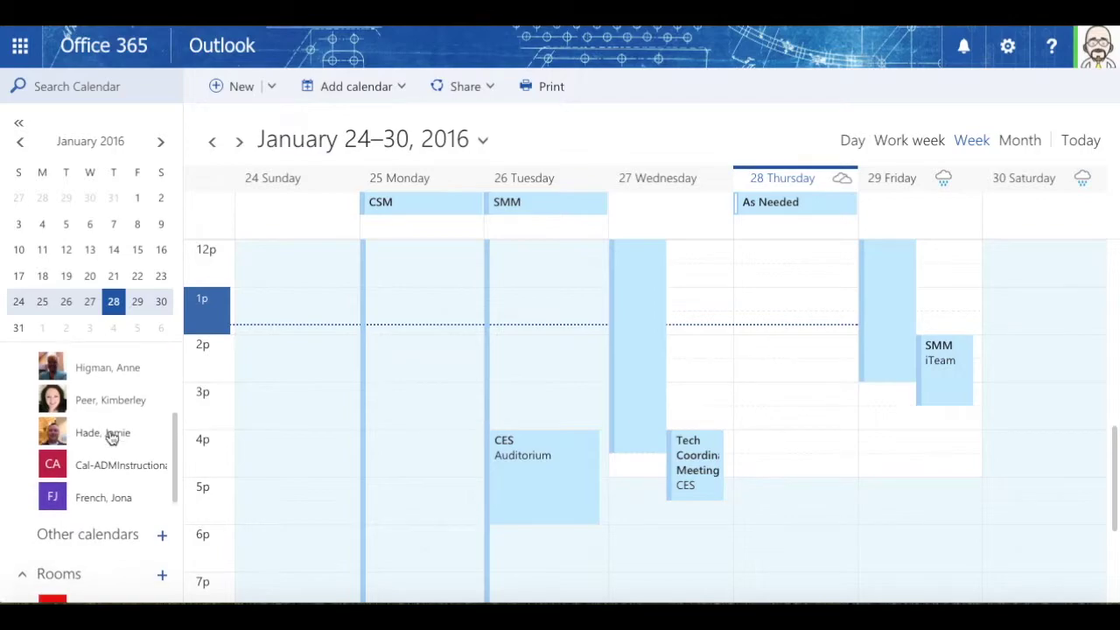
{"action": "scroll", "coordinate": [111, 435], "scroll_direction": "down", "scroll_amount": 1}
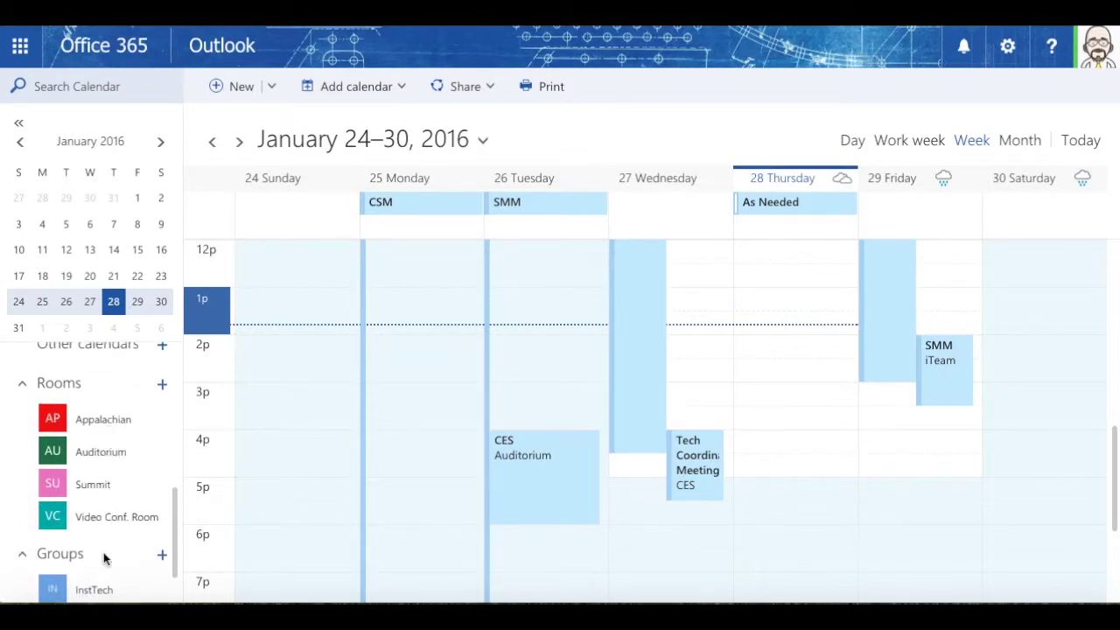
{"action": "scroll", "coordinate": [105, 523], "scroll_direction": "down", "scroll_amount": 1}
{"action": "scroll", "coordinate": [104, 520], "scroll_direction": "up", "scroll_amount": 9}
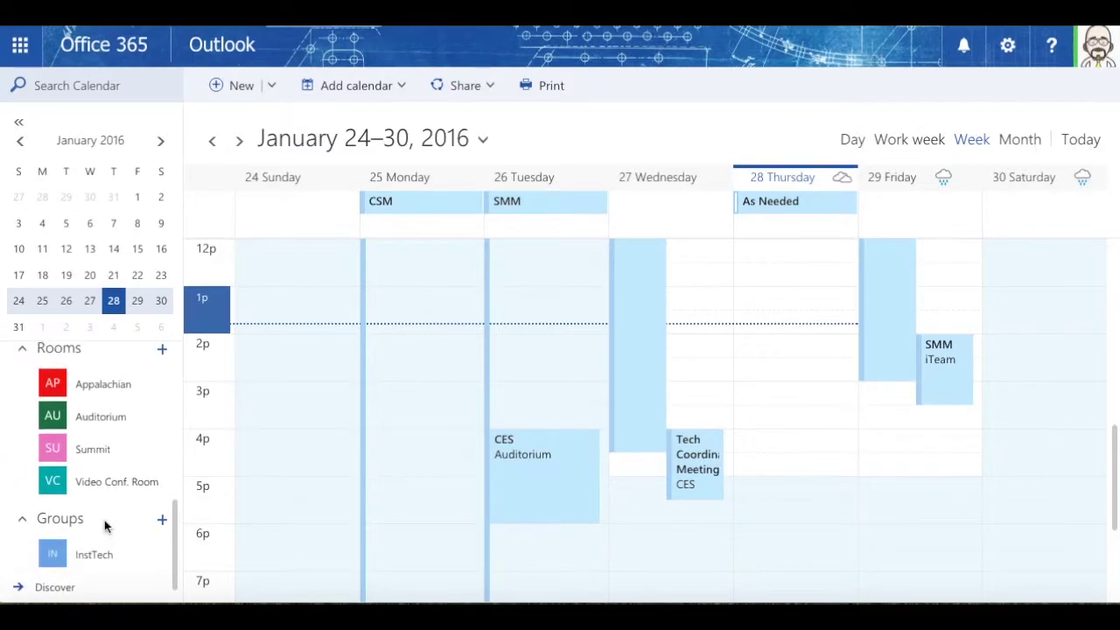
{"action": "left_click", "coordinate": [491, 90]}
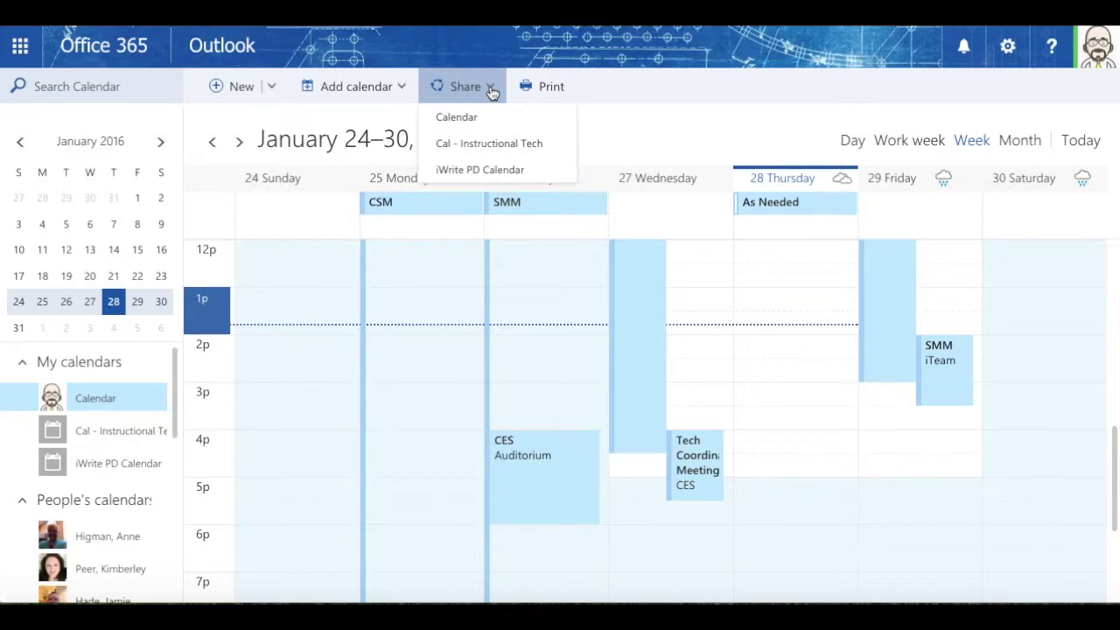
{"action": "left_click", "coordinate": [471, 117]}
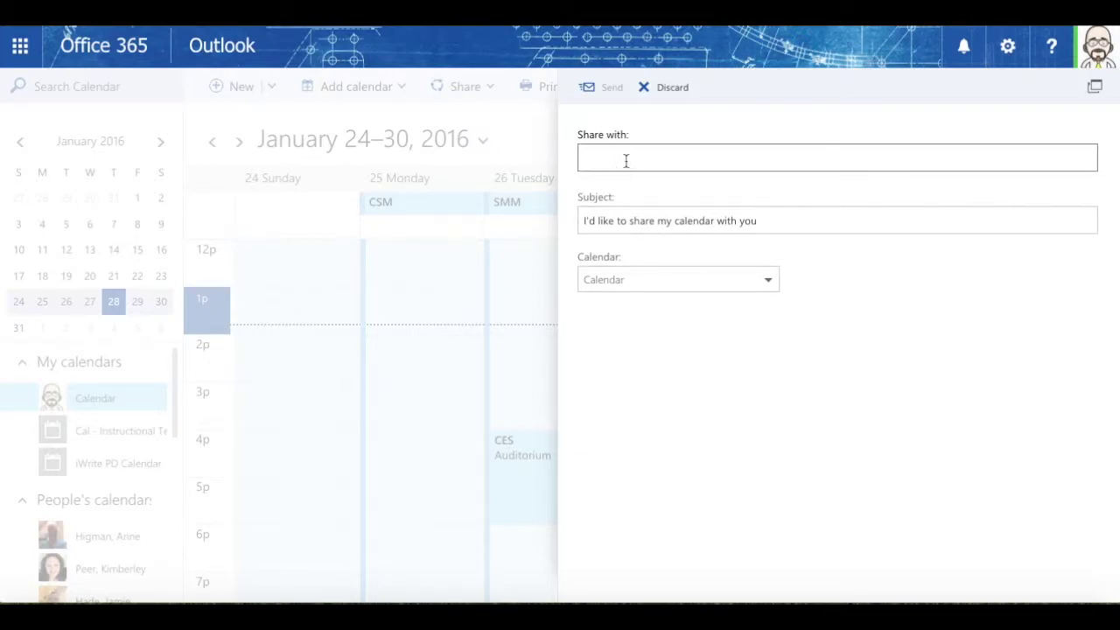
{"action": "type", "text": "fr"}
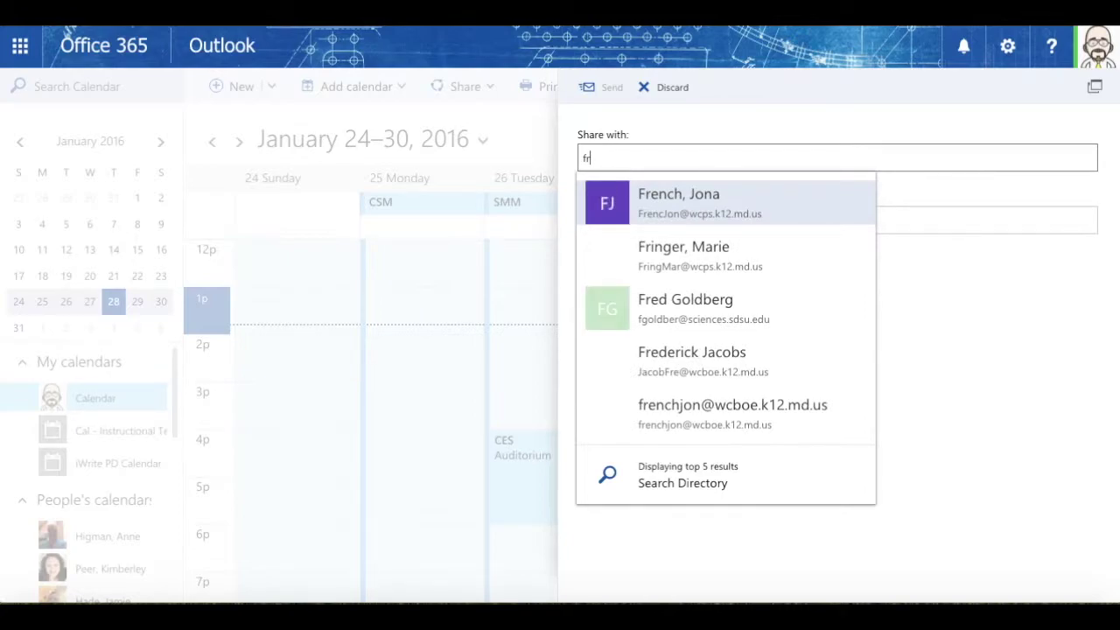
{"action": "left_click", "coordinate": [655, 195]}
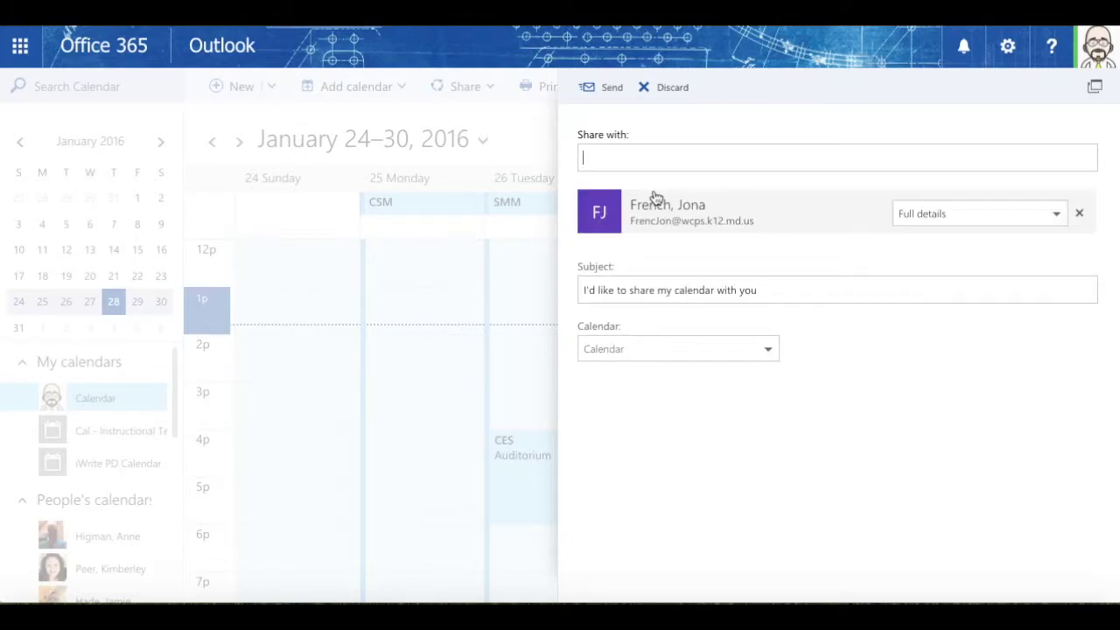
{"action": "left_click", "coordinate": [1058, 215]}
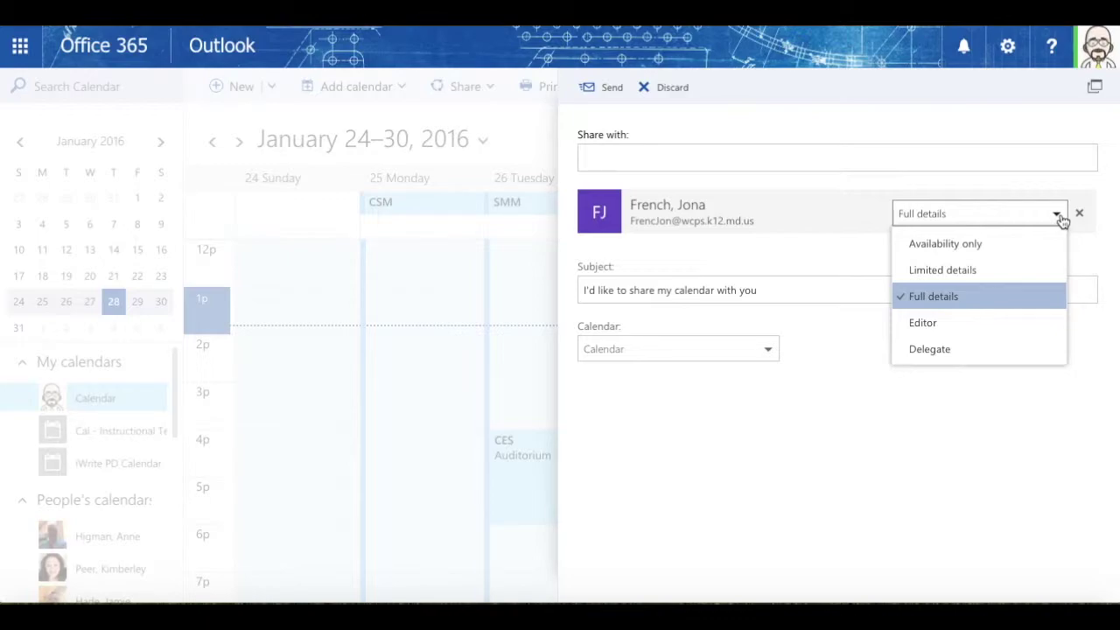
Try Delegate, keep Full details permission, then discard the share invitation
{"action": "left_click", "coordinate": [986, 350]}
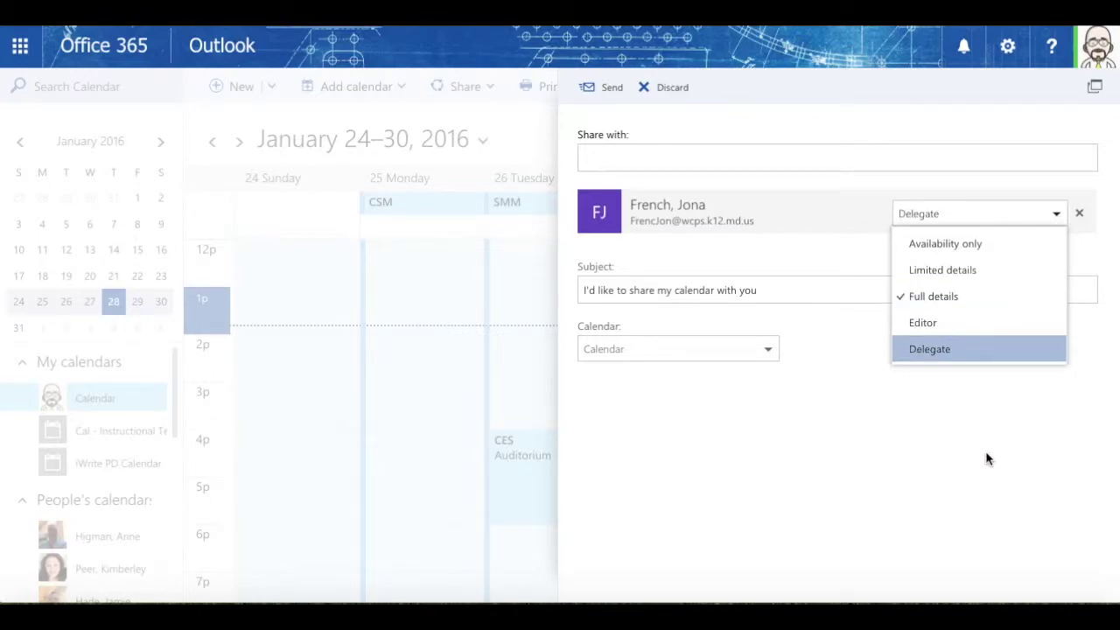
{"action": "left_click", "coordinate": [933, 452]}
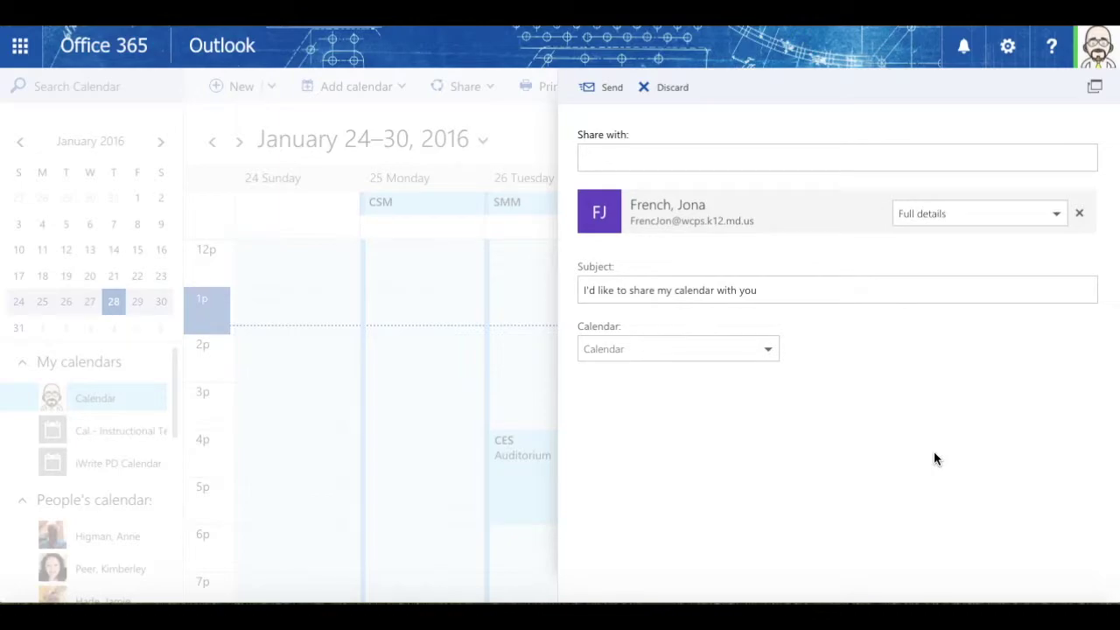
{"action": "left_click", "coordinate": [673, 91]}
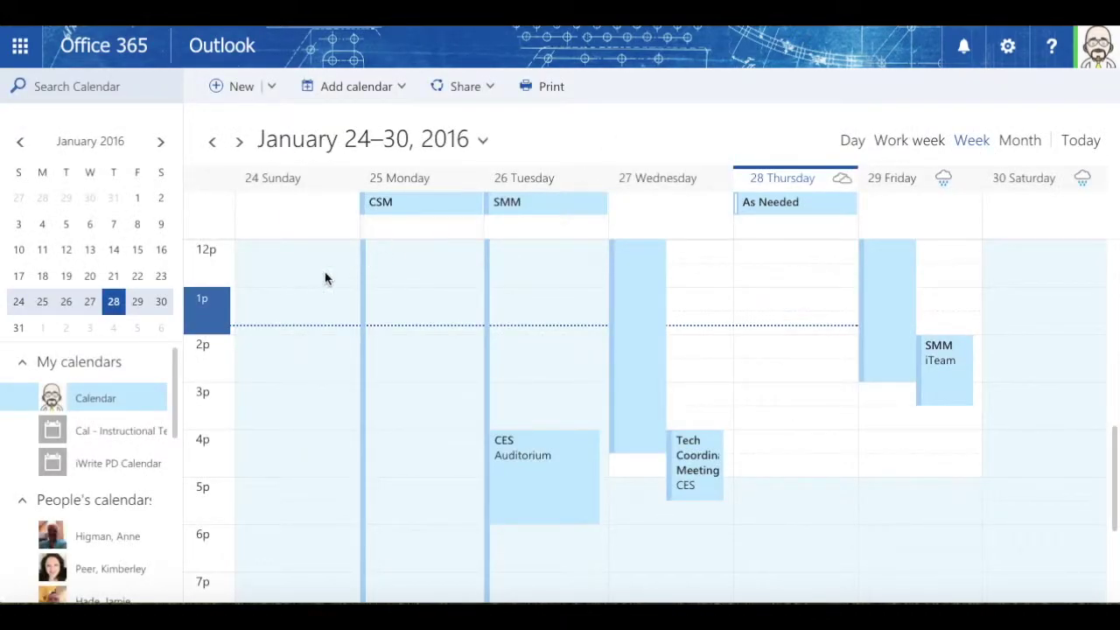
{"action": "left_click", "coordinate": [127, 435]}
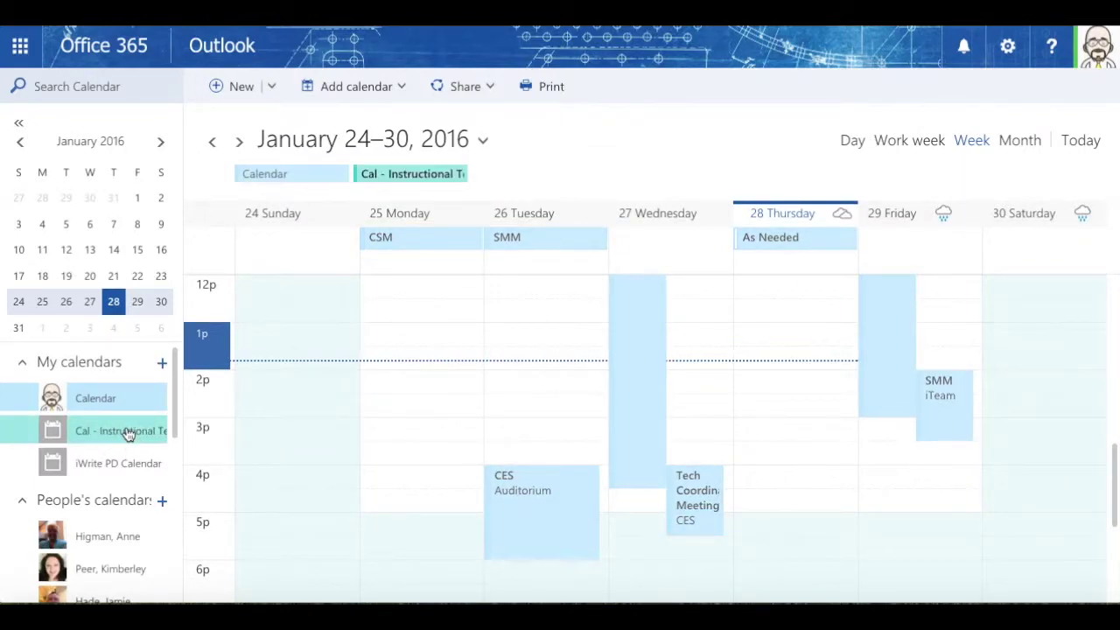
{"action": "left_click", "coordinate": [121, 468]}
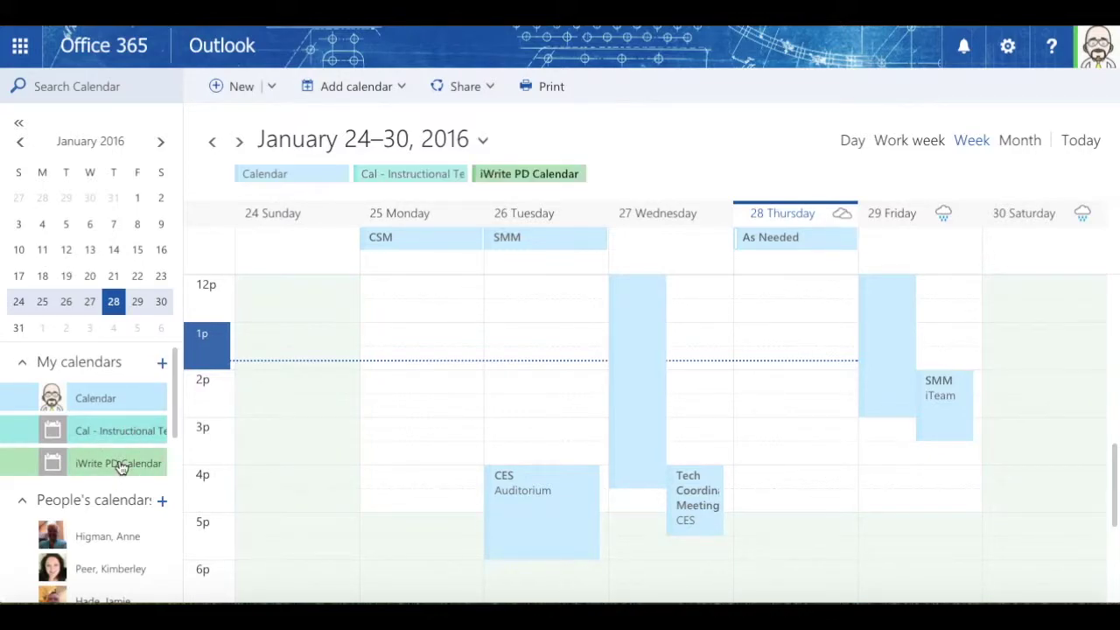
{"action": "scroll", "coordinate": [199, 449], "scroll_direction": "down", "scroll_amount": 2}
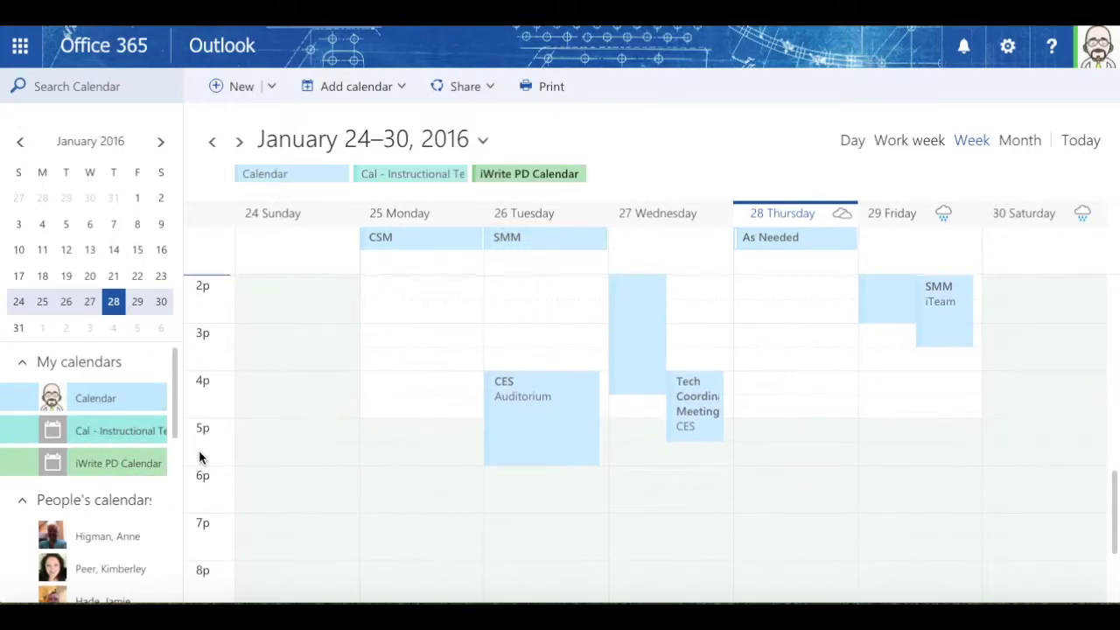
{"action": "left_click", "coordinate": [116, 448]}
{"action": "left_click", "coordinate": [119, 466]}
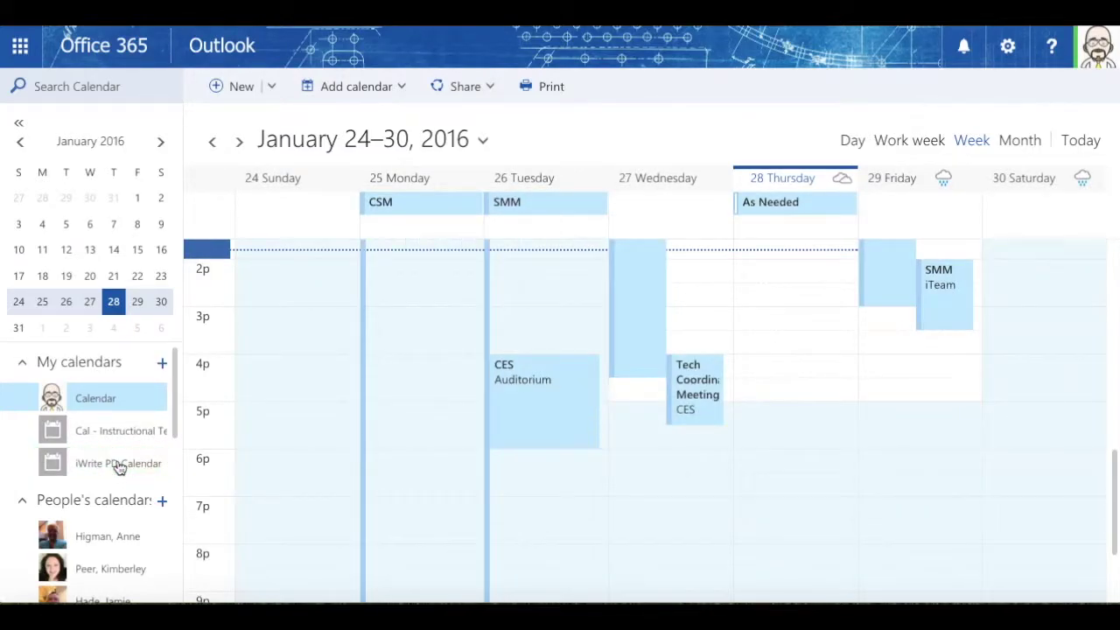
{"action": "scroll", "coordinate": [120, 467], "scroll_direction": "down", "scroll_amount": 3}
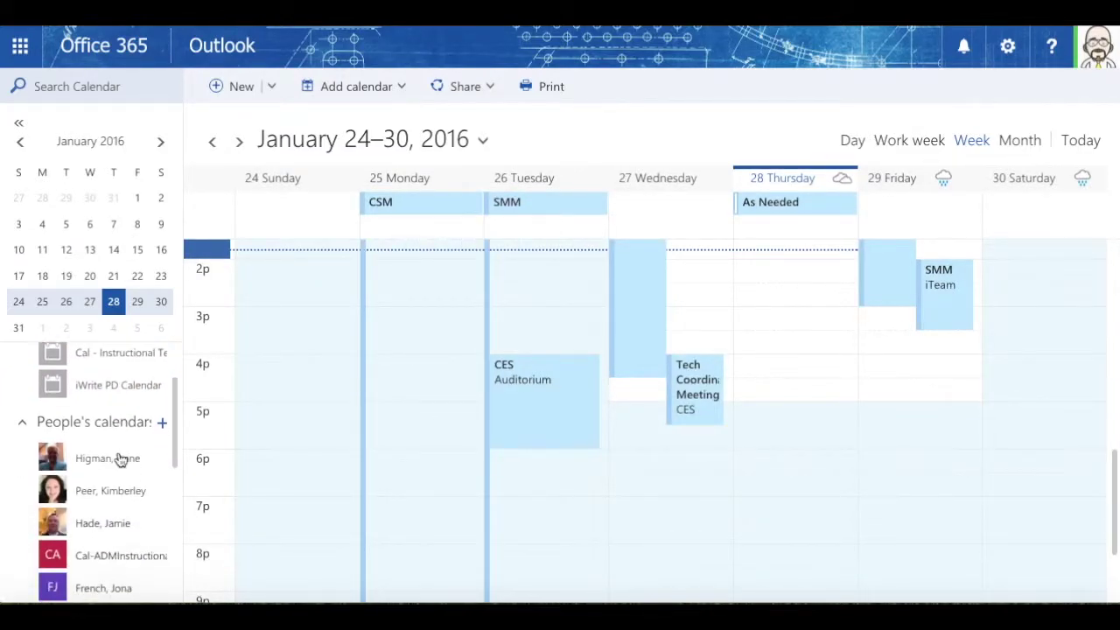
{"action": "scroll", "coordinate": [121, 461], "scroll_direction": "down", "scroll_amount": 1}
{"action": "scroll", "coordinate": [121, 461], "scroll_direction": "up", "scroll_amount": 2}
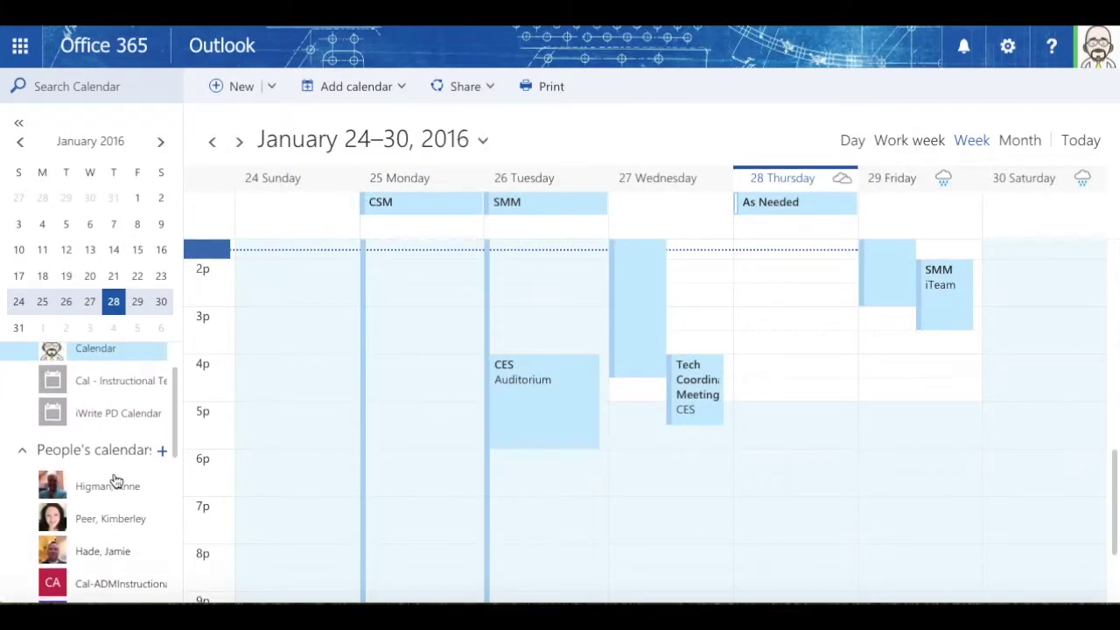
{"action": "left_click", "coordinate": [112, 492]}
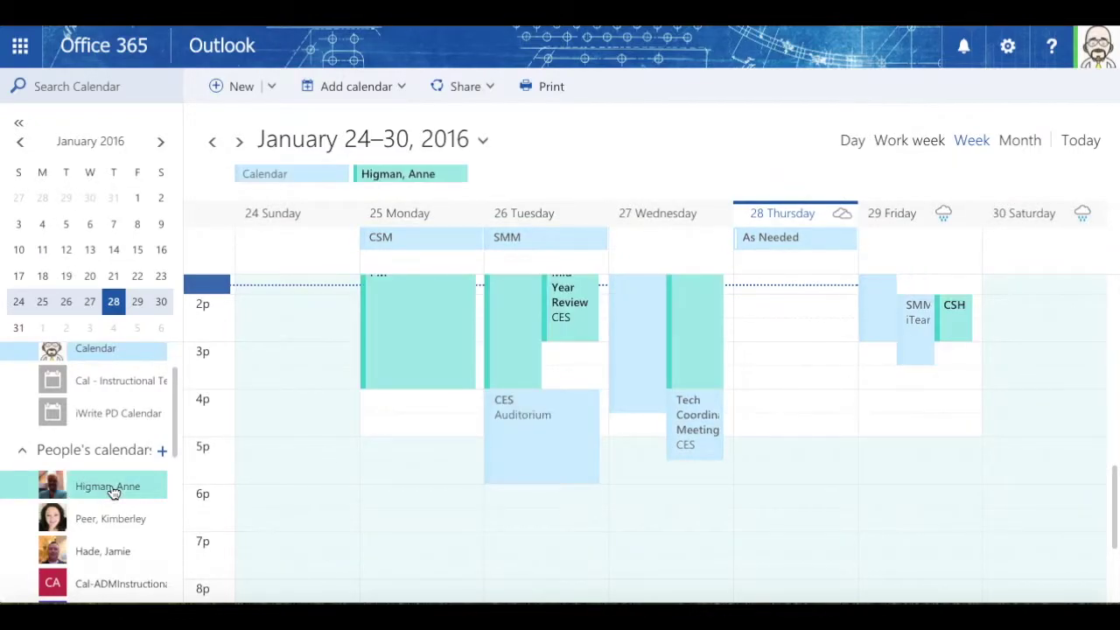
{"action": "left_click", "coordinate": [111, 517]}
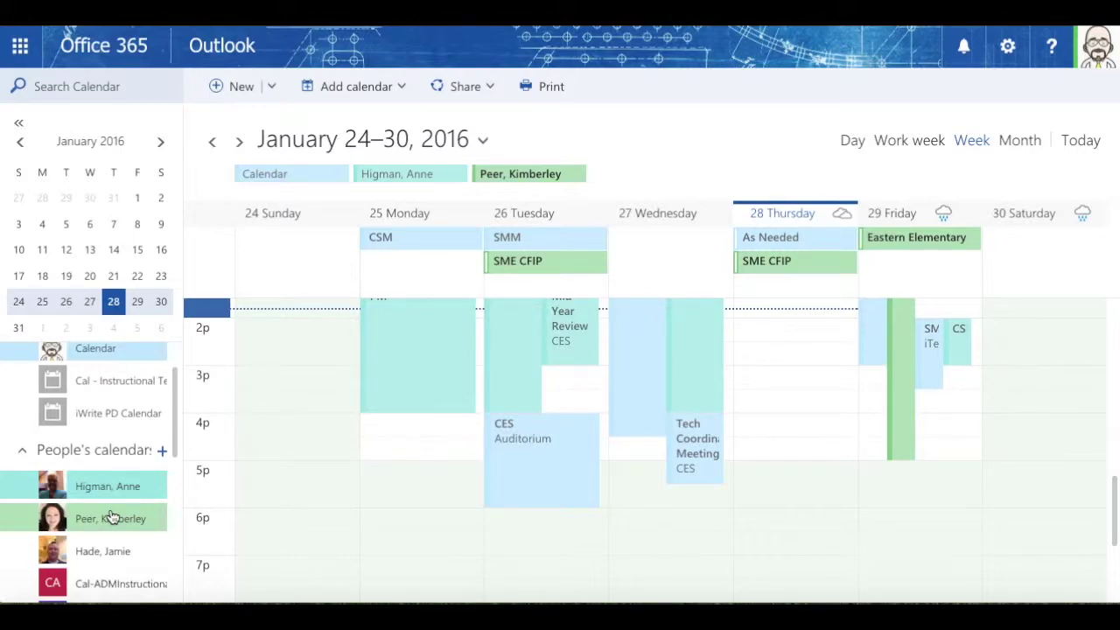
{"action": "left_click", "coordinate": [112, 486]}
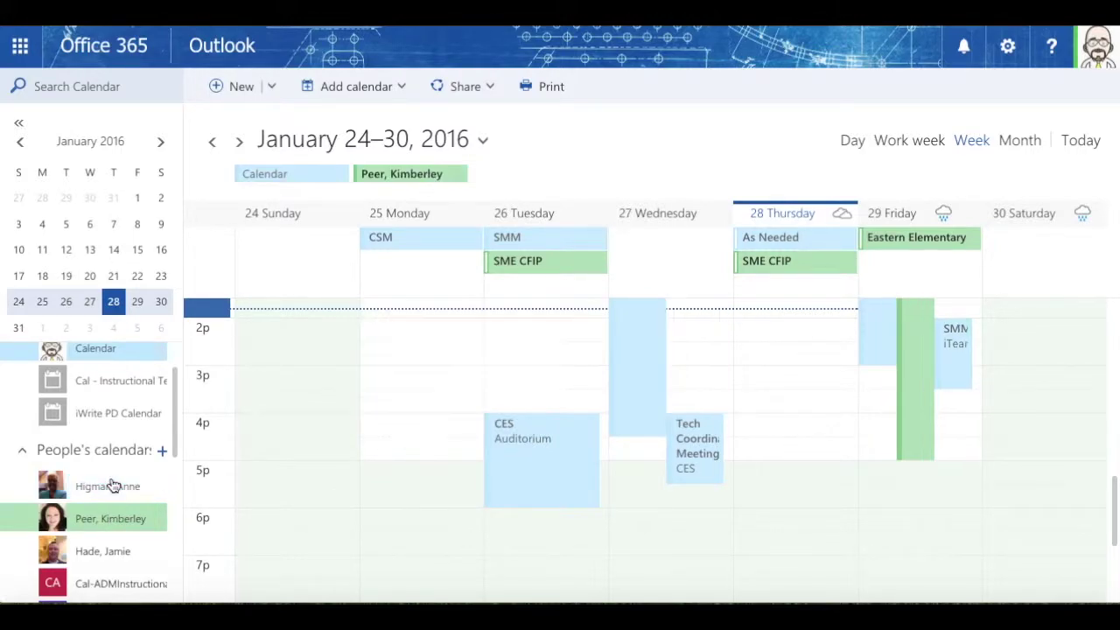
{"action": "left_click", "coordinate": [114, 516]}
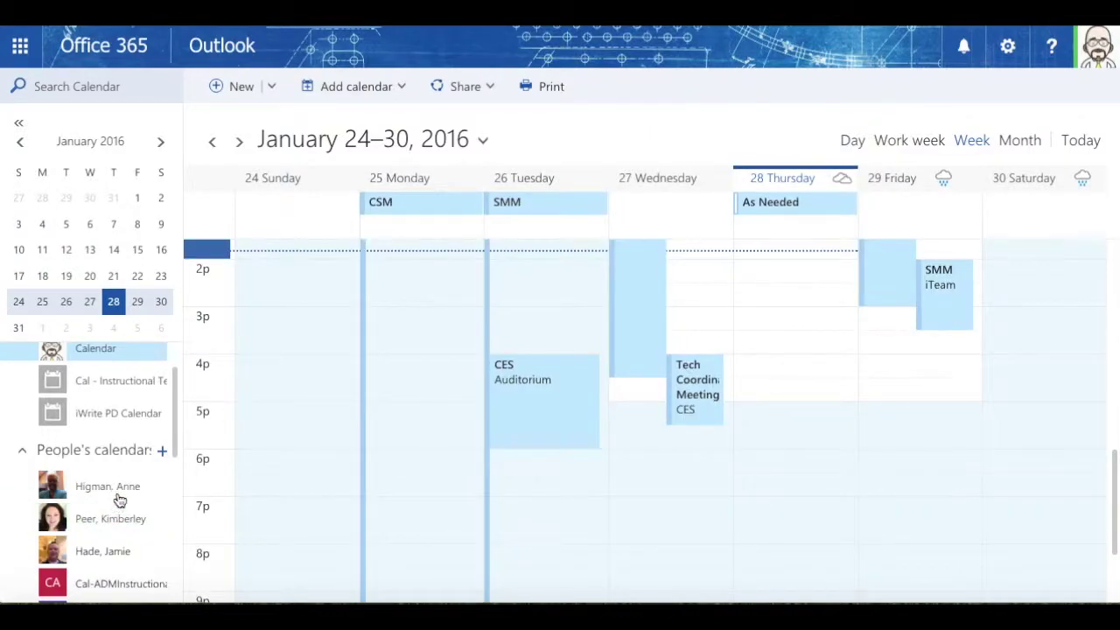
{"action": "scroll", "coordinate": [119, 499], "scroll_direction": "up", "scroll_amount": 1}
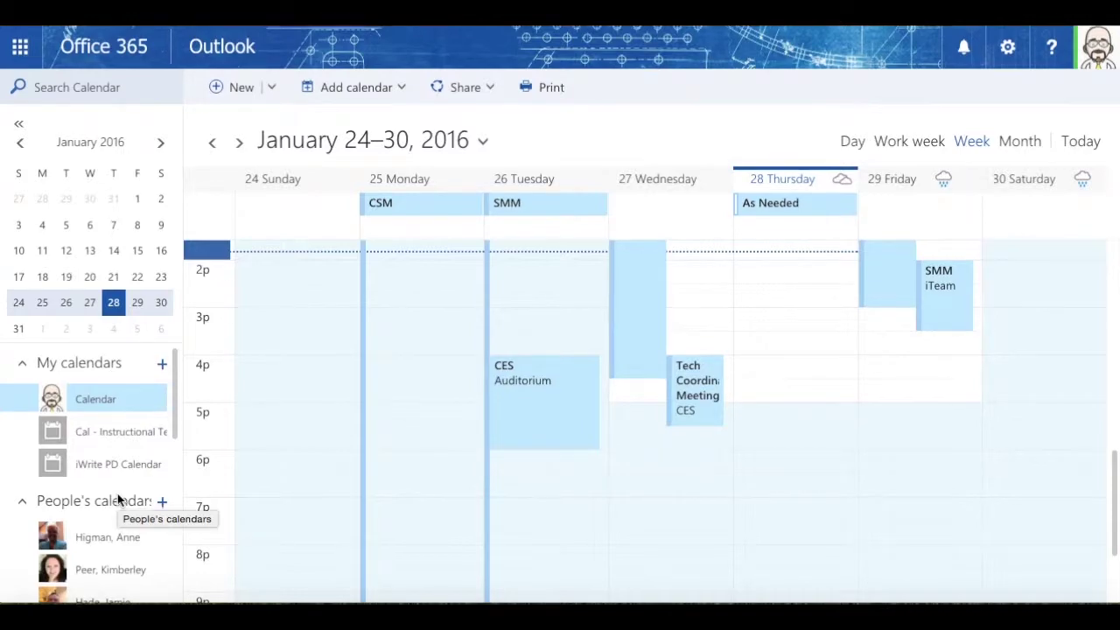
Step through Day (Thursday, January 28), Work week and Week views to the January 2016 Month view
{"action": "scroll", "coordinate": [119, 499], "scroll_direction": "down", "scroll_amount": 1}
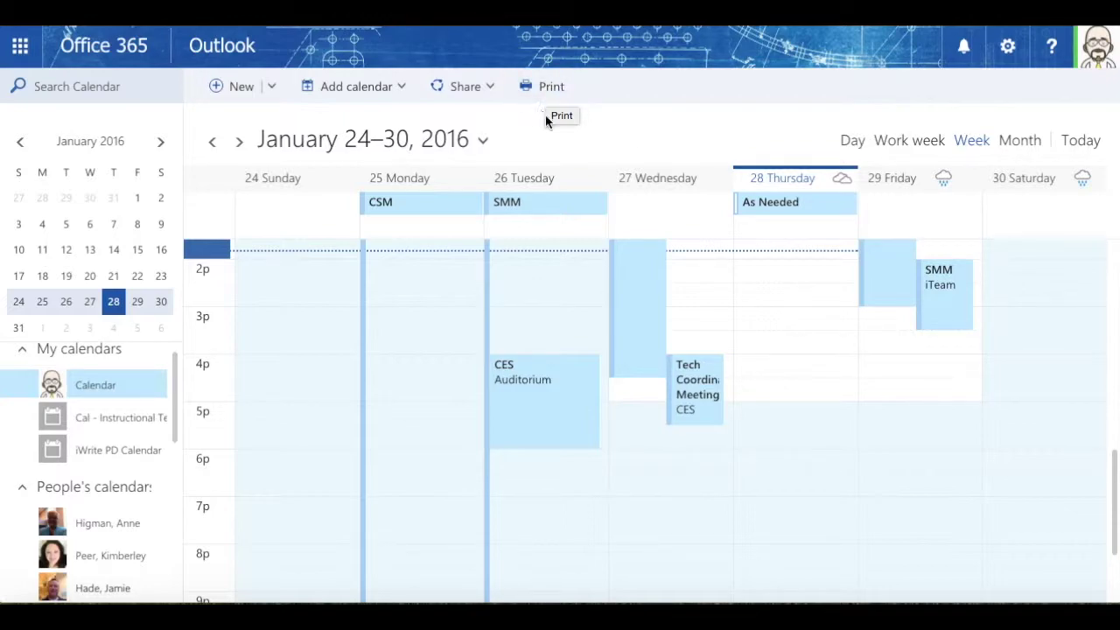
{"action": "left_click", "coordinate": [854, 142]}
{"action": "left_click", "coordinate": [900, 147]}
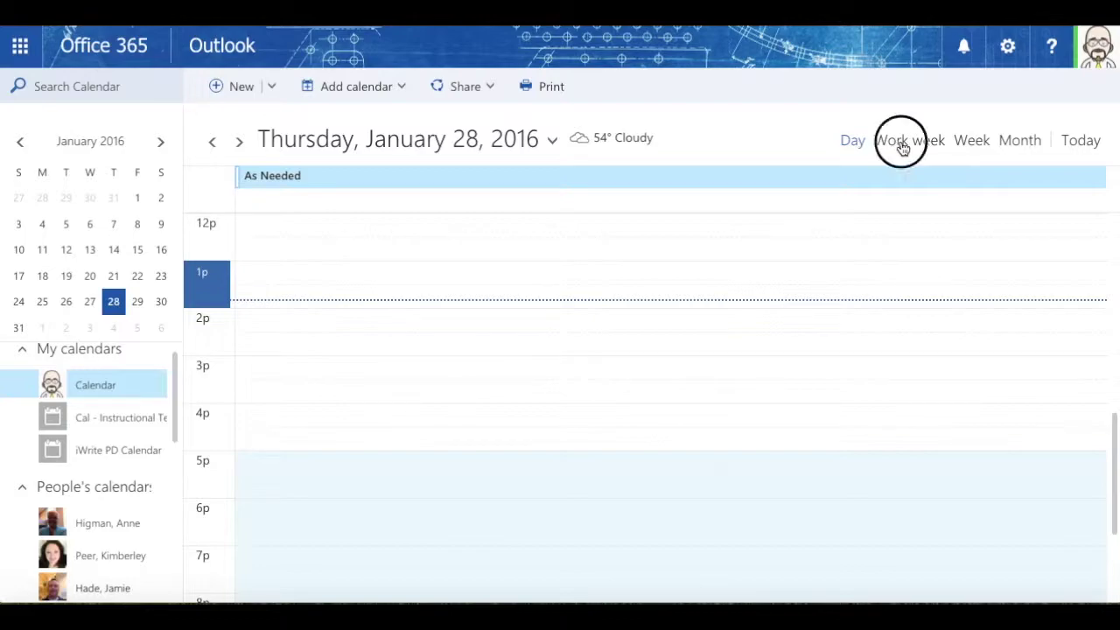
{"action": "left_click", "coordinate": [970, 148]}
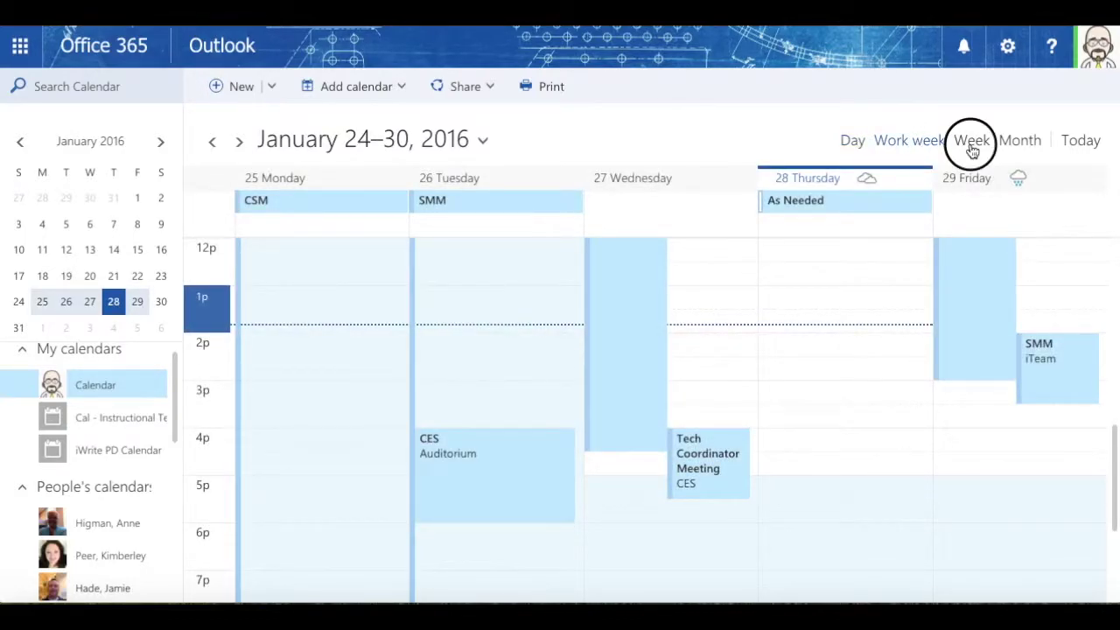
{"action": "left_click", "coordinate": [1022, 143]}
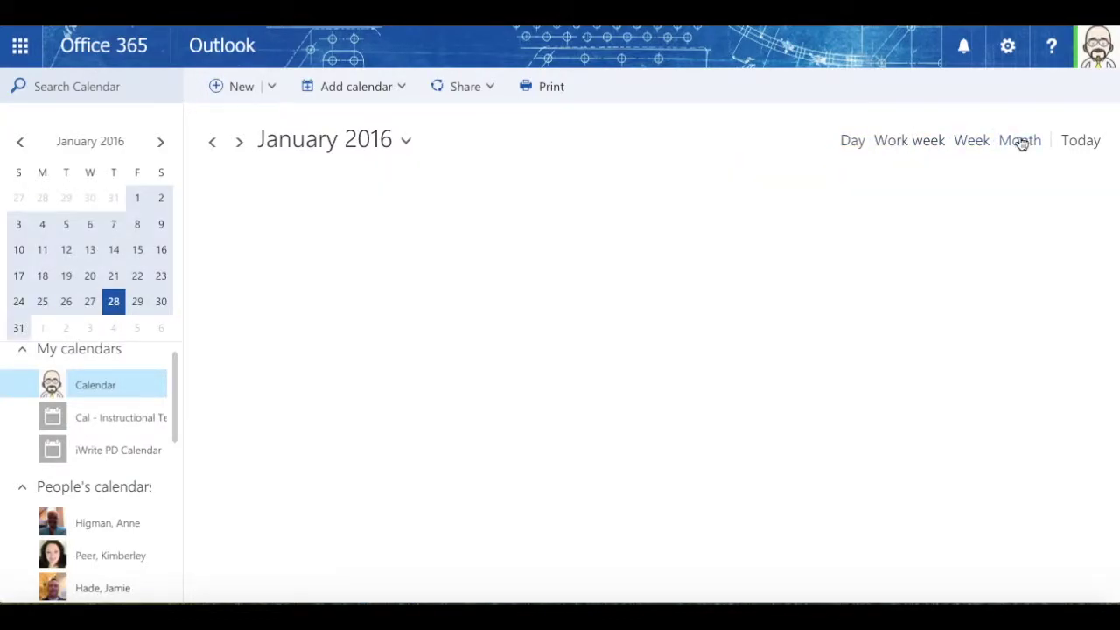